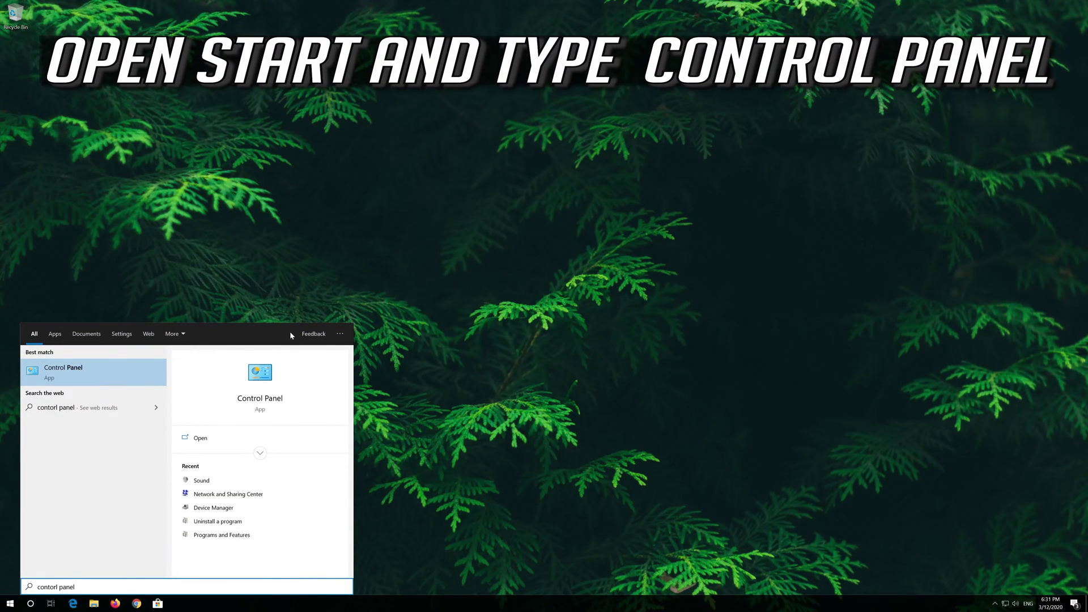
# Launch Control Panel and go through Hardware and Sound to the Sound dialog's Playback tab
pyautogui.click(97, 374)
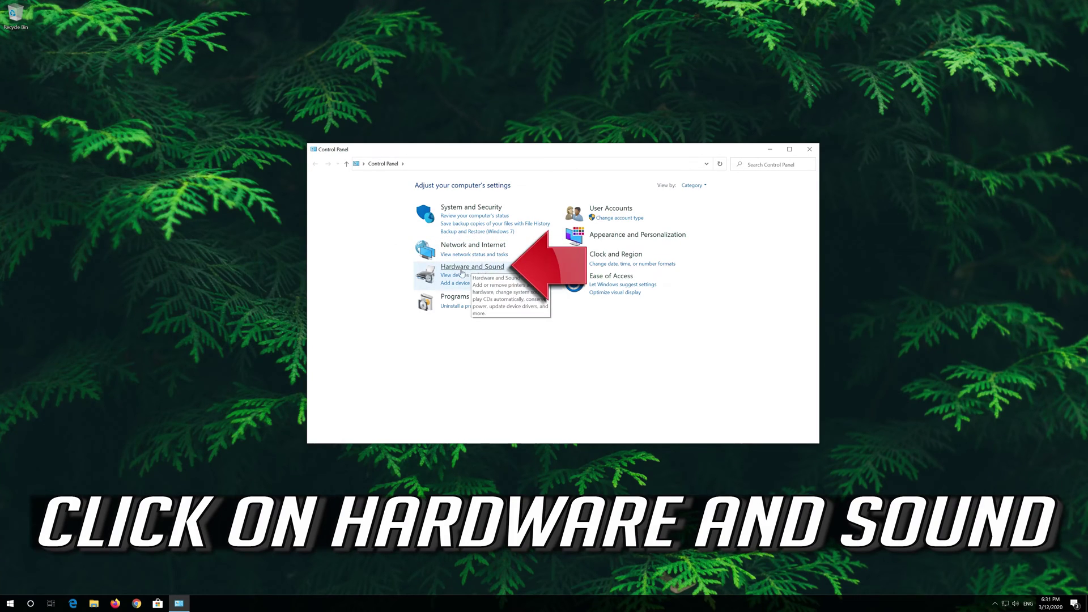
pyautogui.click(490, 267)
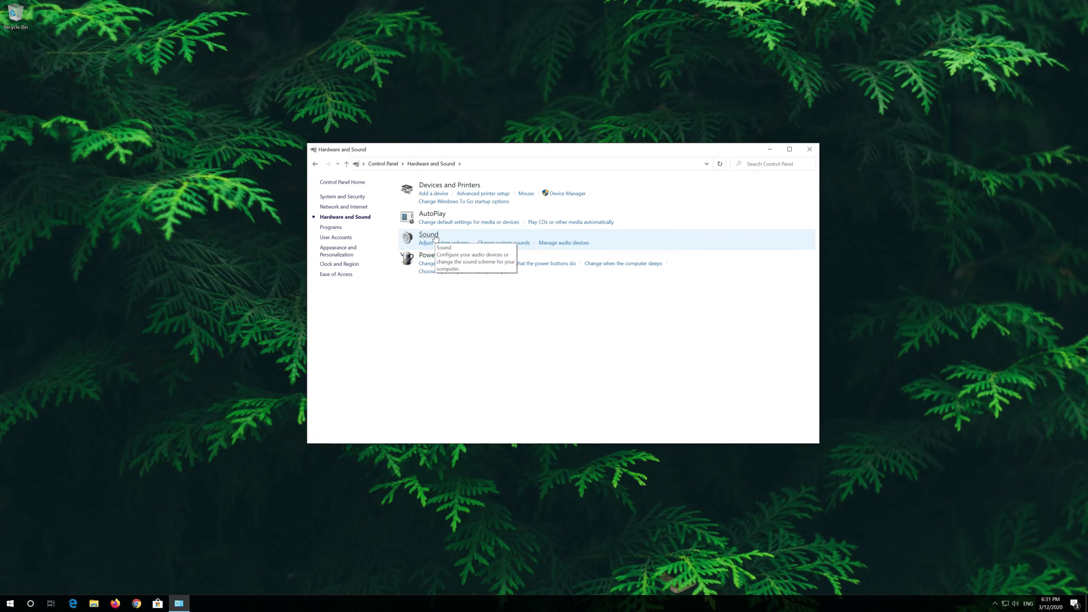
pyautogui.click(435, 238)
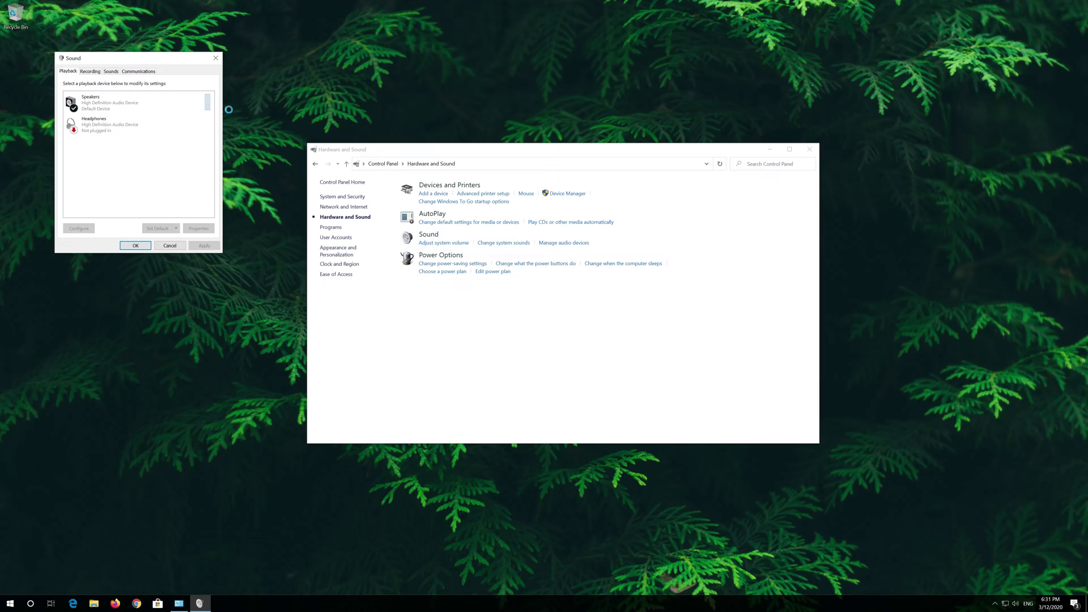
# Center the Sound dialog and bring up the context menu for the Speakers playback device
pyautogui.moveTo(155, 60); pyautogui.dragTo(539, 168)
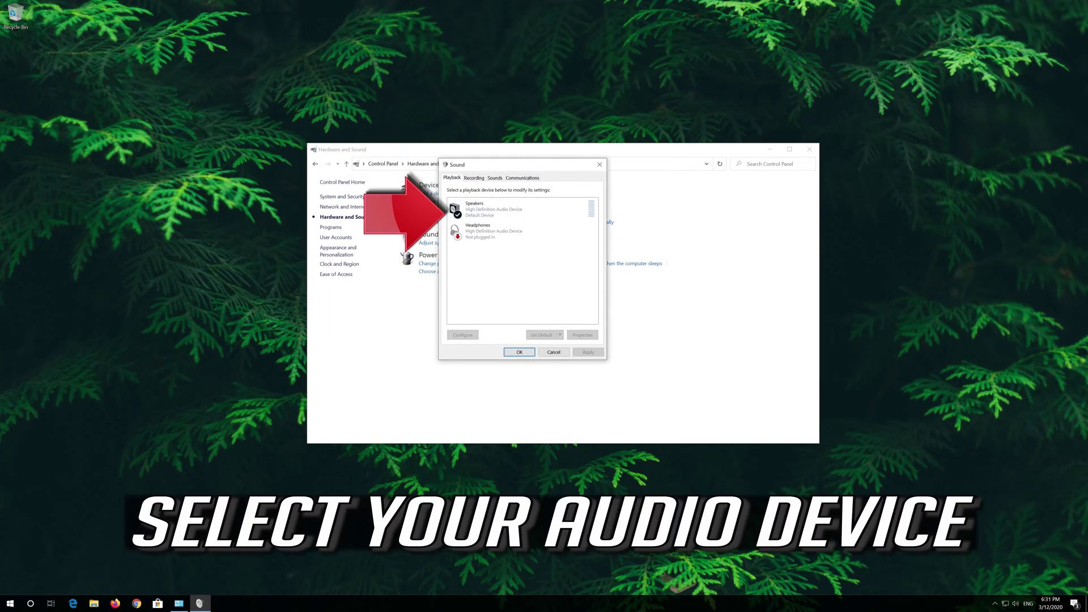
pyautogui.click(519, 214)
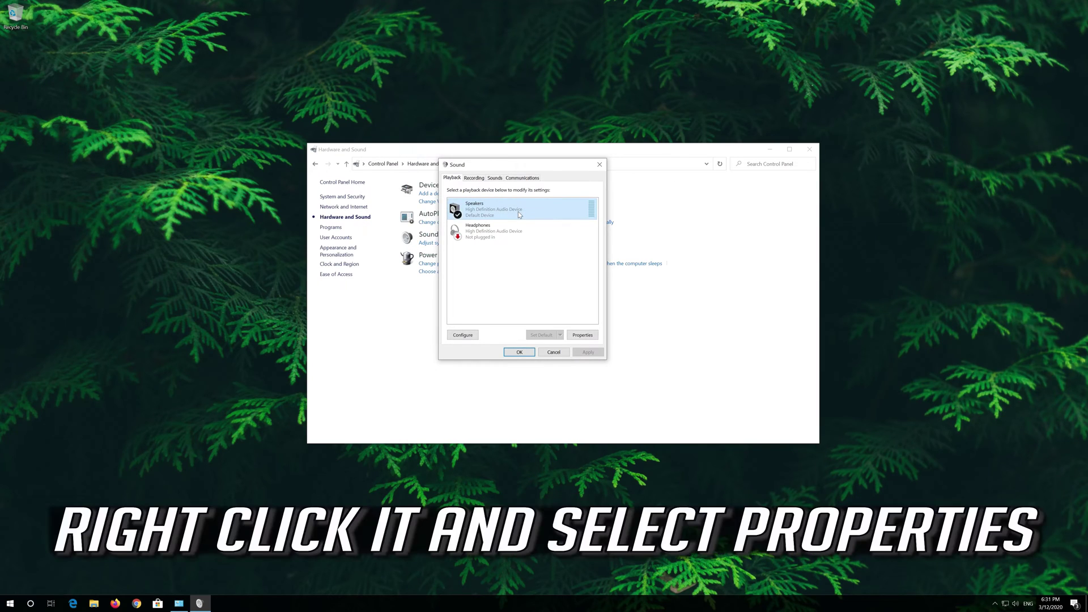
pyautogui.rightClick(519, 214)
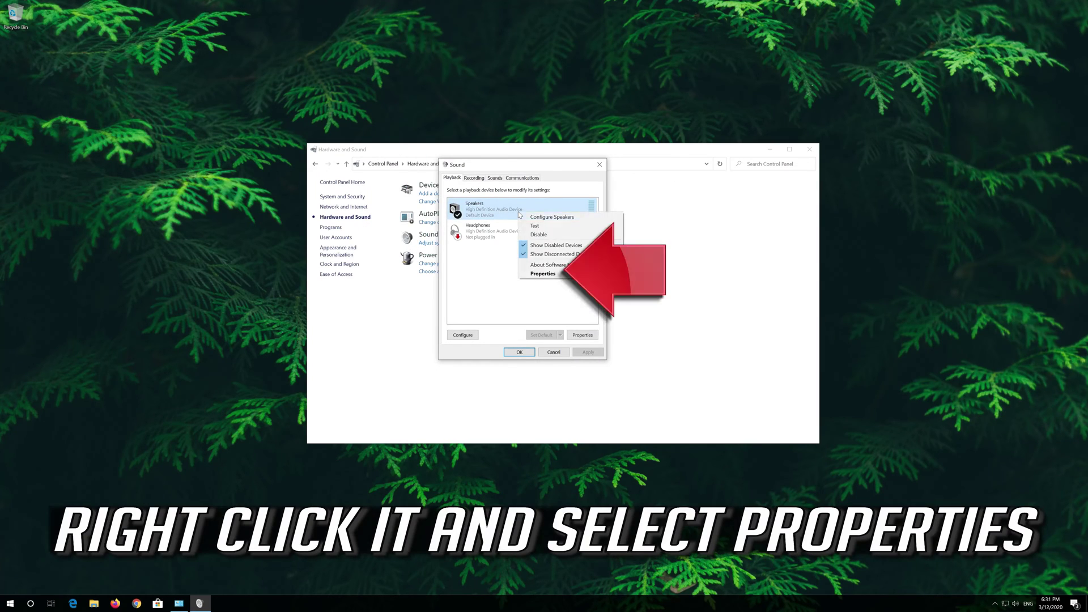
# In Speakers Properties, tick Disable all enhancements and apply the change
pyautogui.click(579, 274)
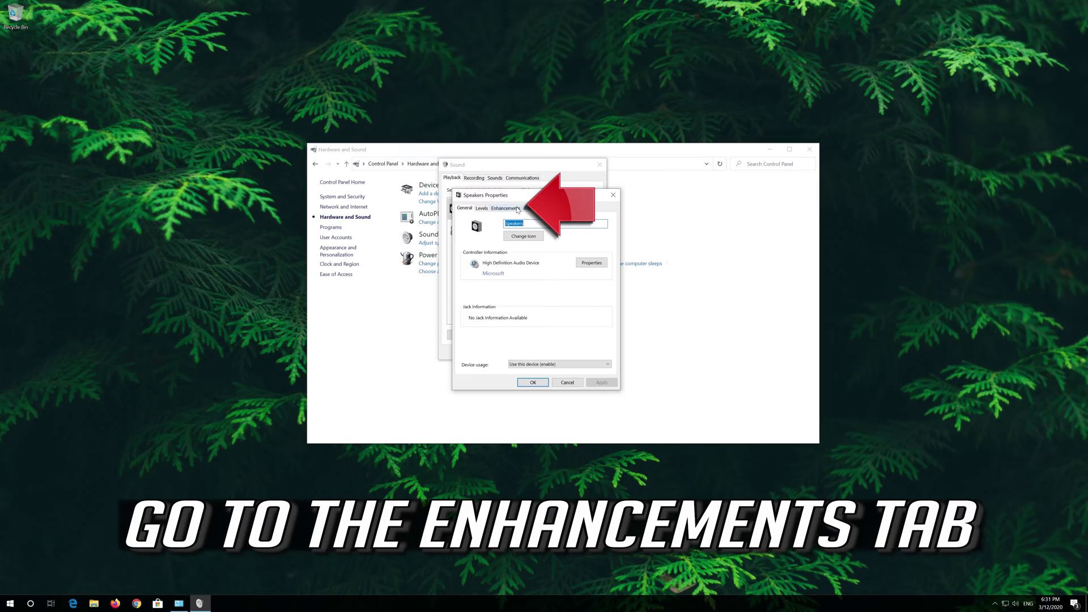
pyautogui.click(517, 209)
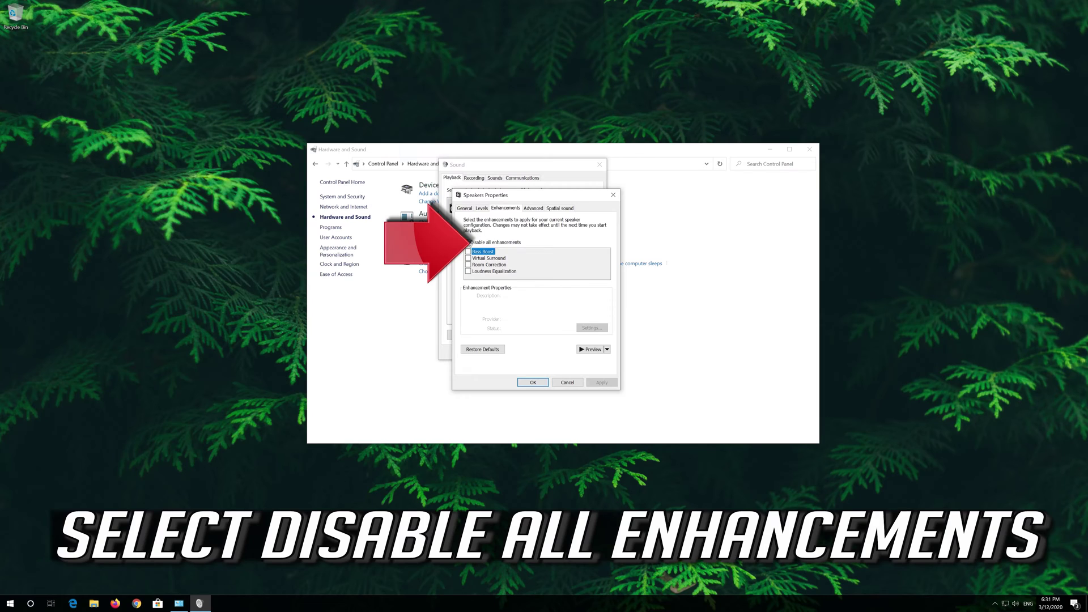
pyautogui.click(469, 243)
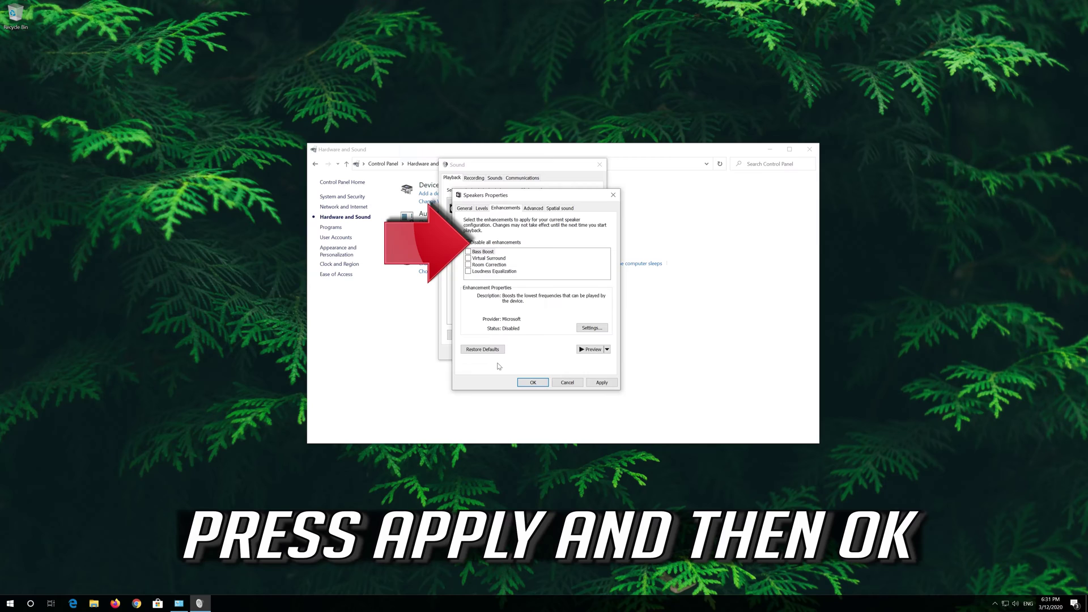
pyautogui.click(601, 383)
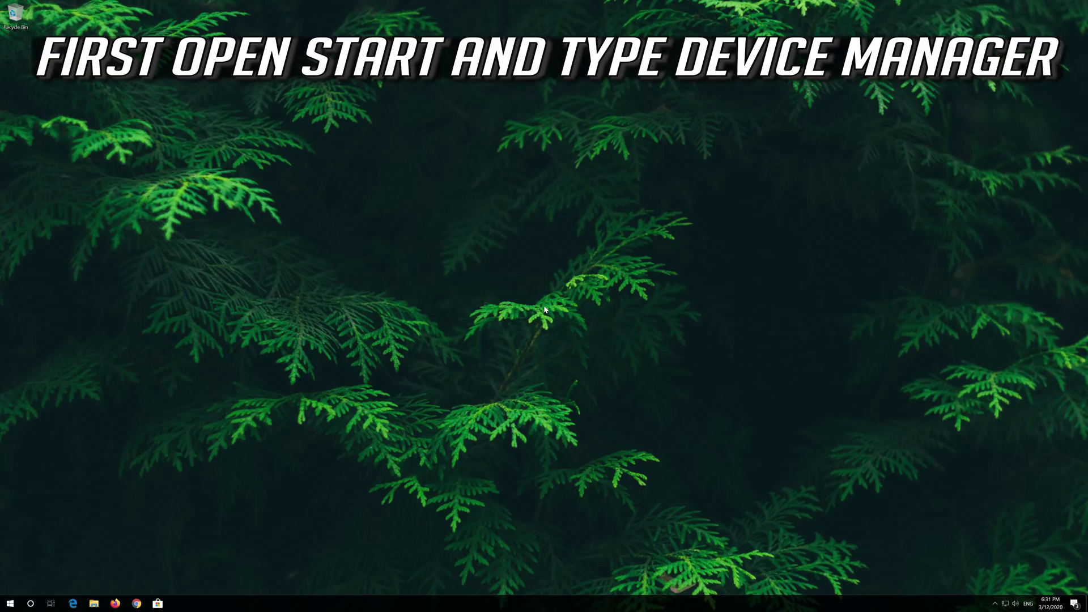
# Launch Device Manager from a Start search for 'device manager' and center its window
pyautogui.press('super')
pyautogui.write('device manager')
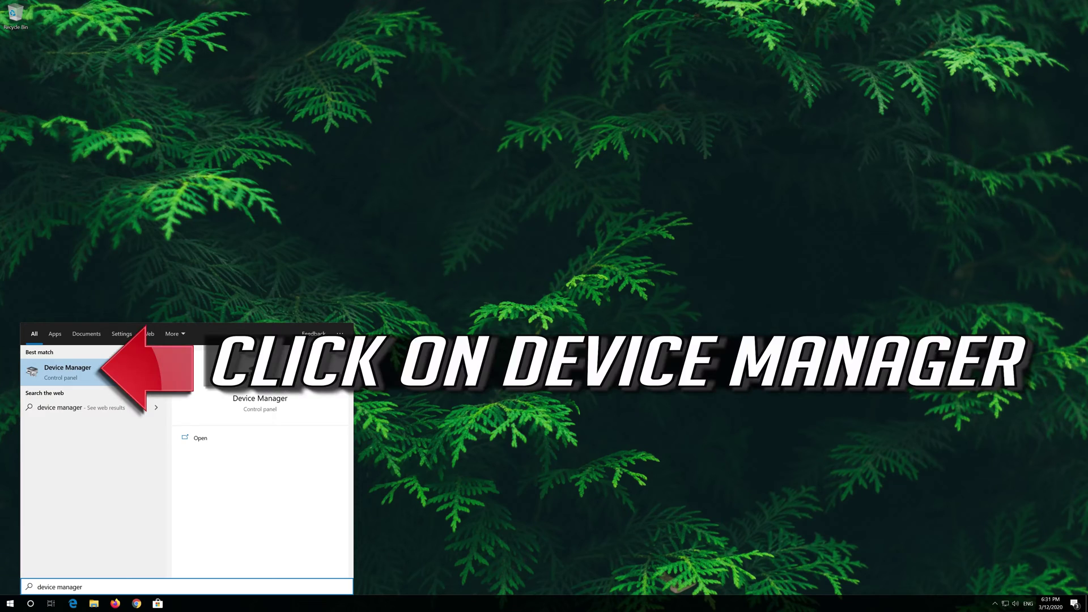
pyautogui.click(66, 383)
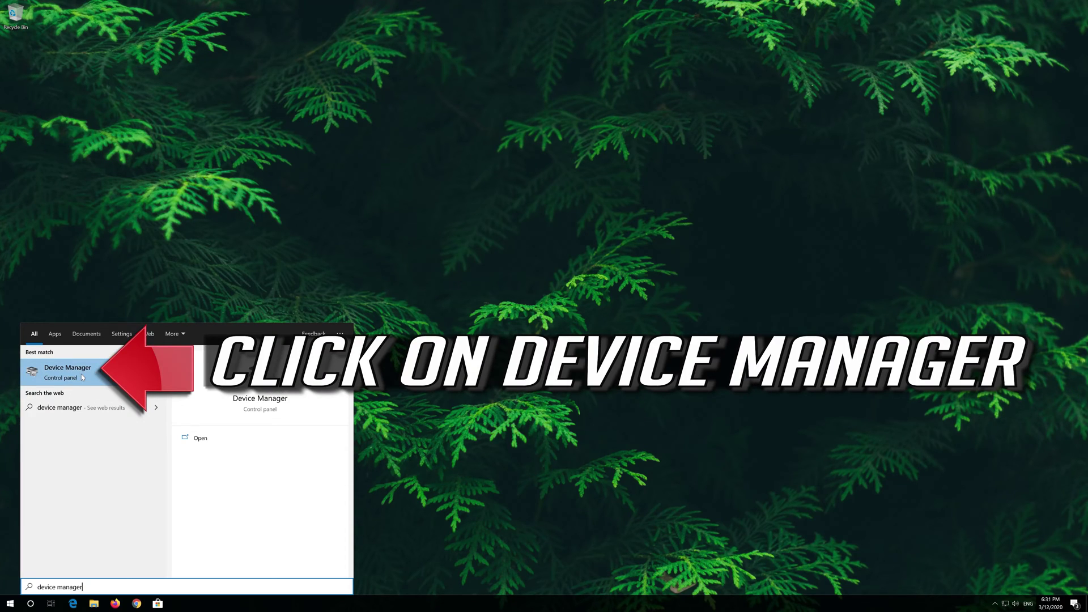
pyautogui.click(81, 377)
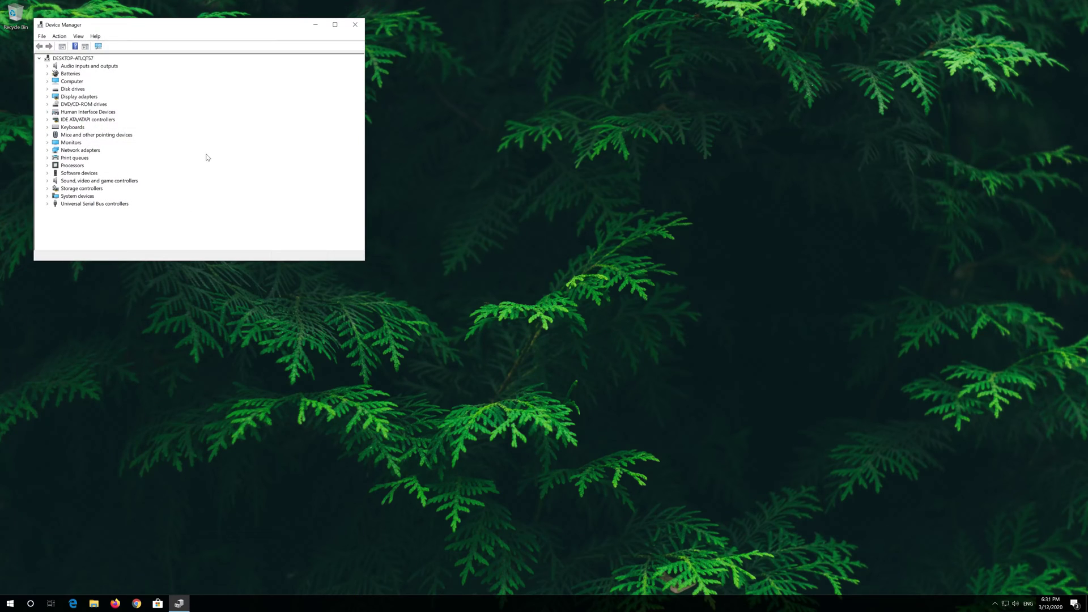
pyautogui.moveTo(227, 32); pyautogui.dragTo(531, 156)
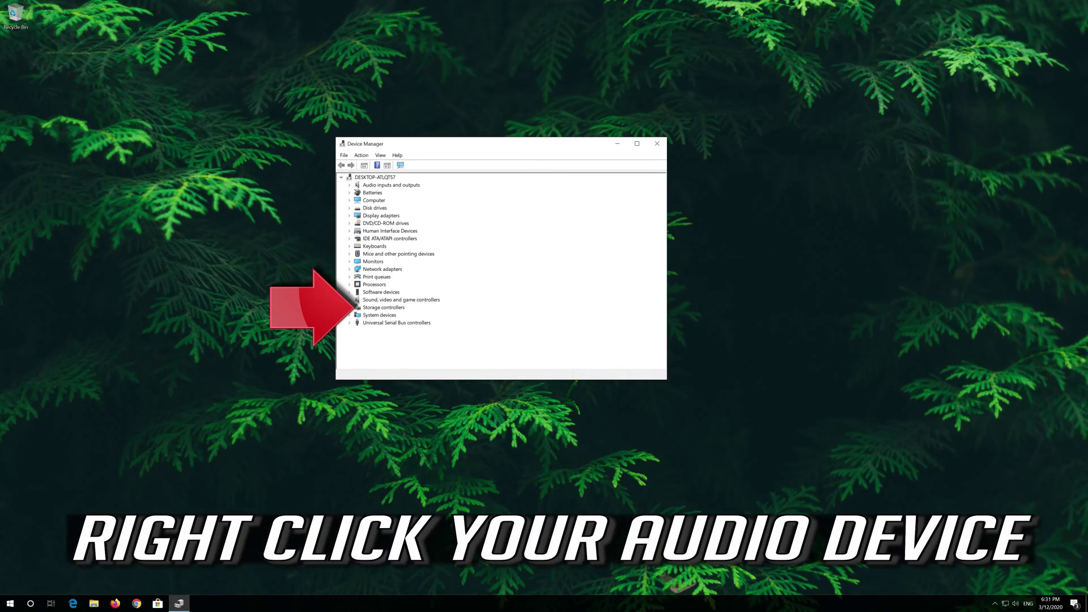
# Expand Sound, video and game controllers and bring up actions for High Definition Audio Device
pyautogui.click(349, 299)
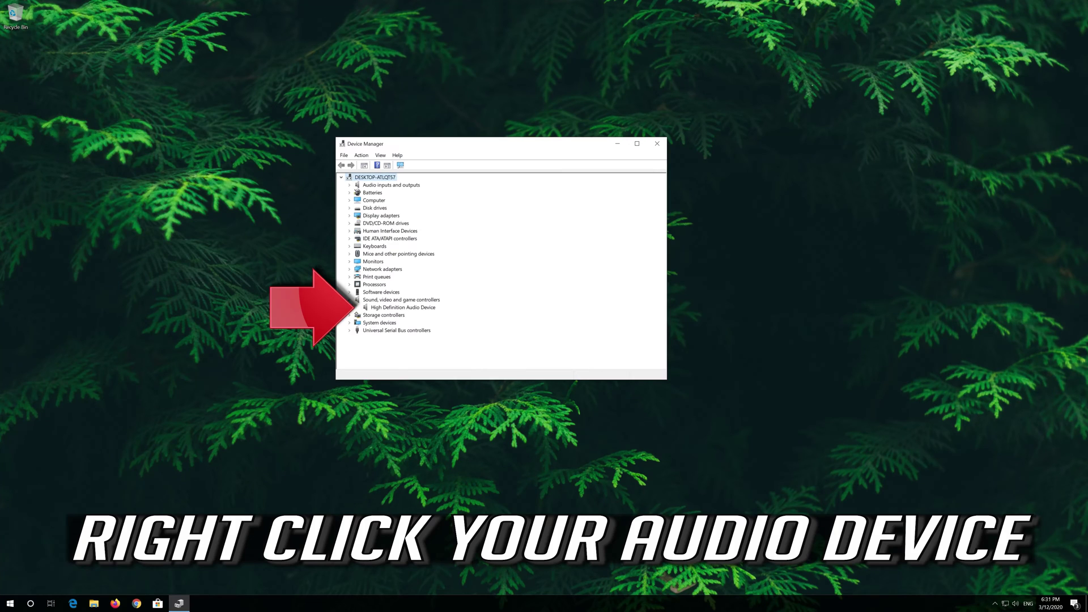
pyautogui.click(379, 308)
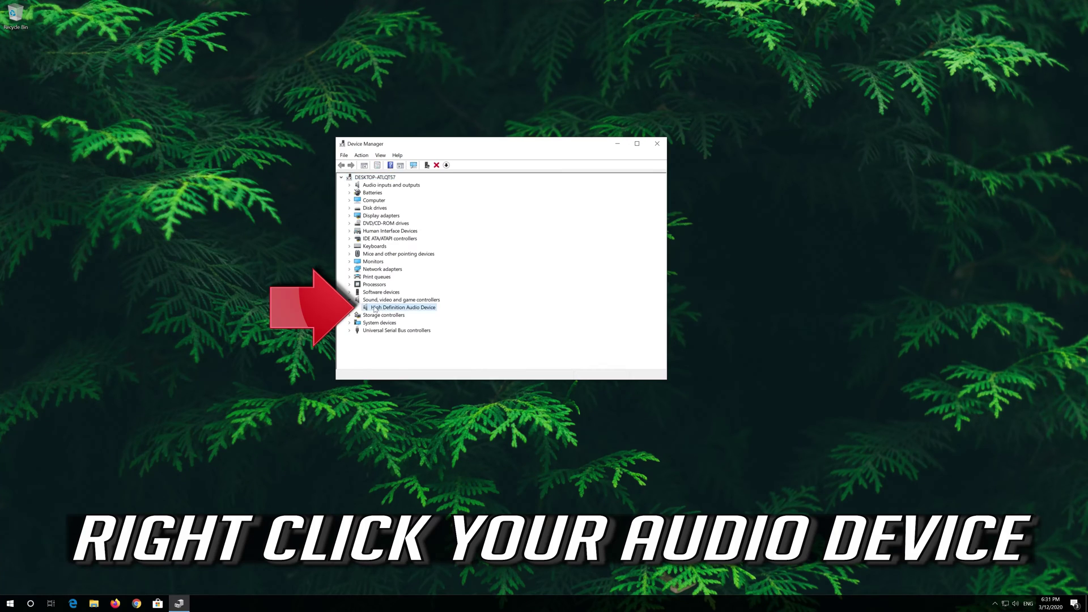
pyautogui.rightClick(419, 310)
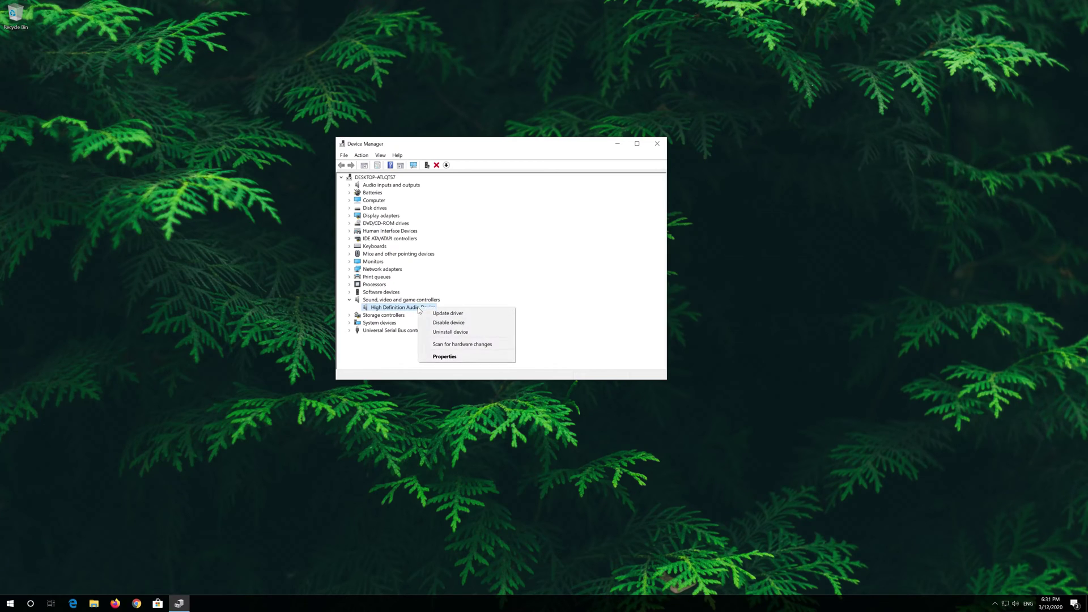
# Search automatically for an updated High Definition Audio Device driver, then continue to Windows Update
pyautogui.click(478, 317)
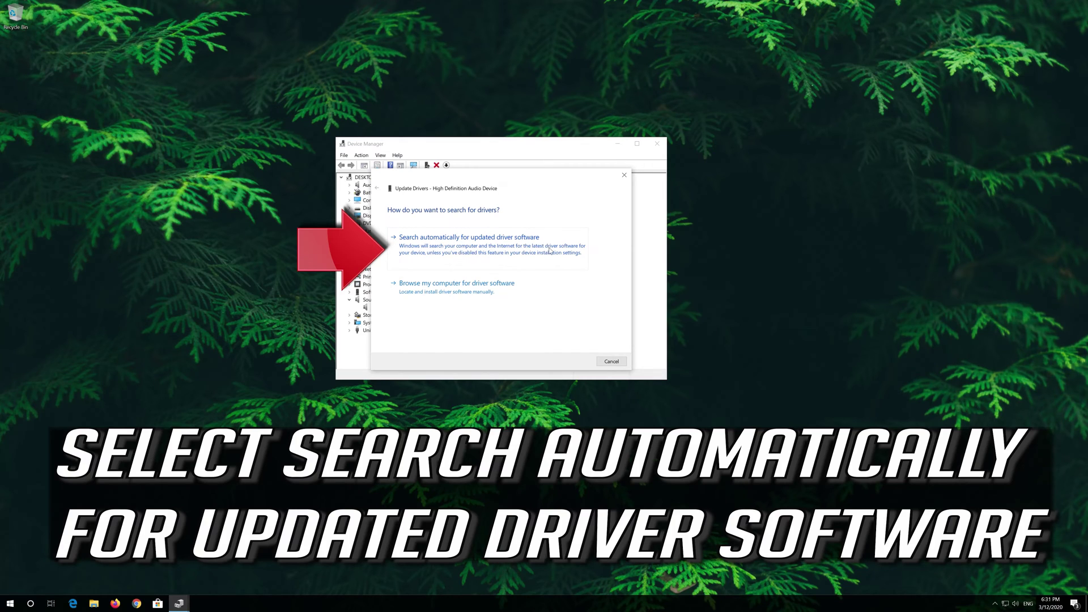
pyautogui.click(490, 250)
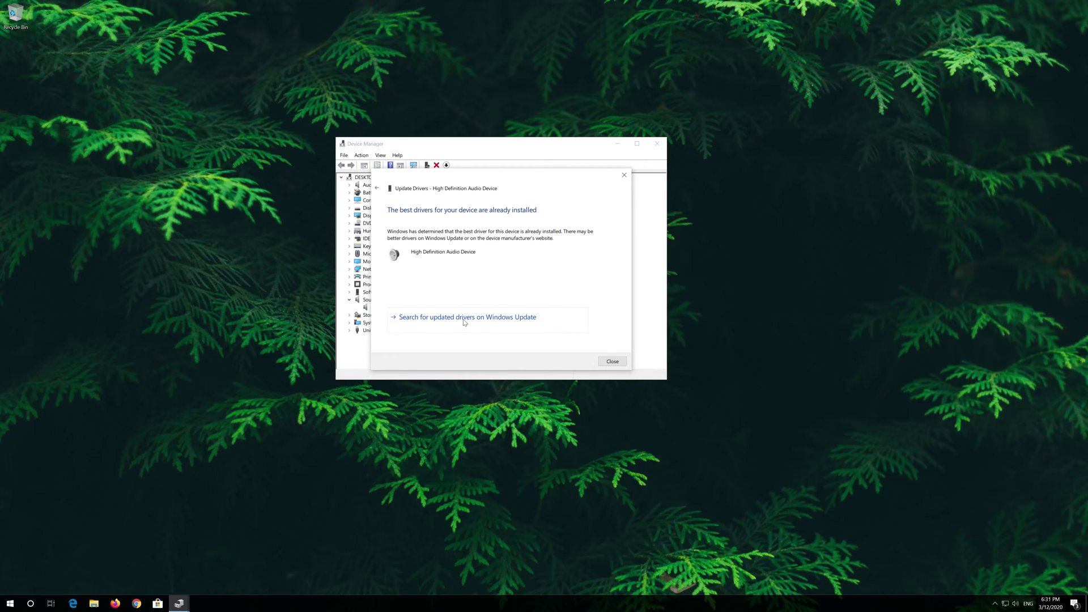
pyautogui.click(464, 321)
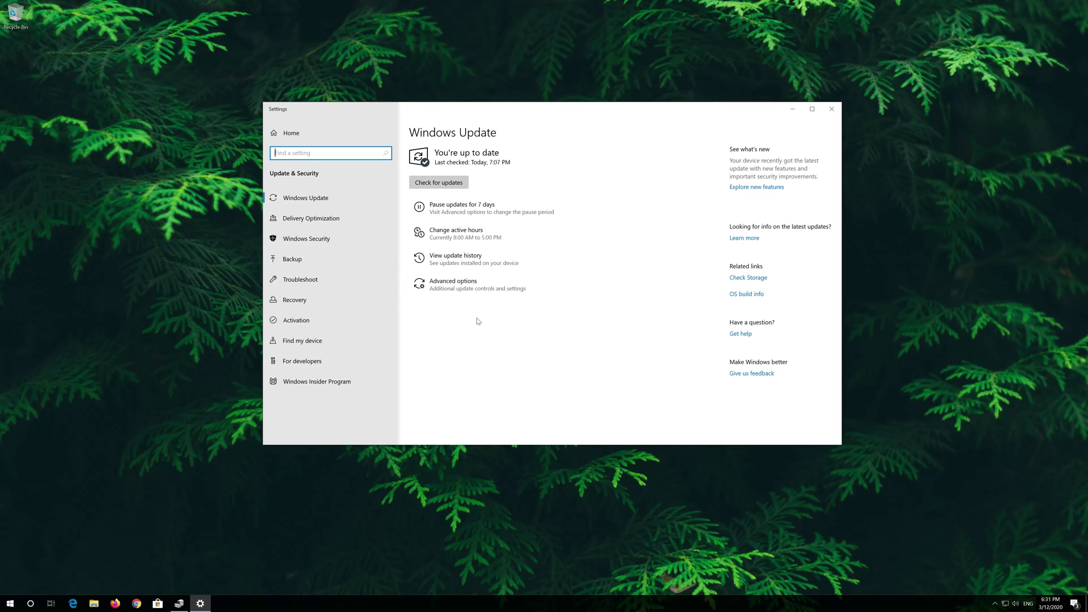
# Check Windows Update for new updates
pyautogui.click(437, 184)
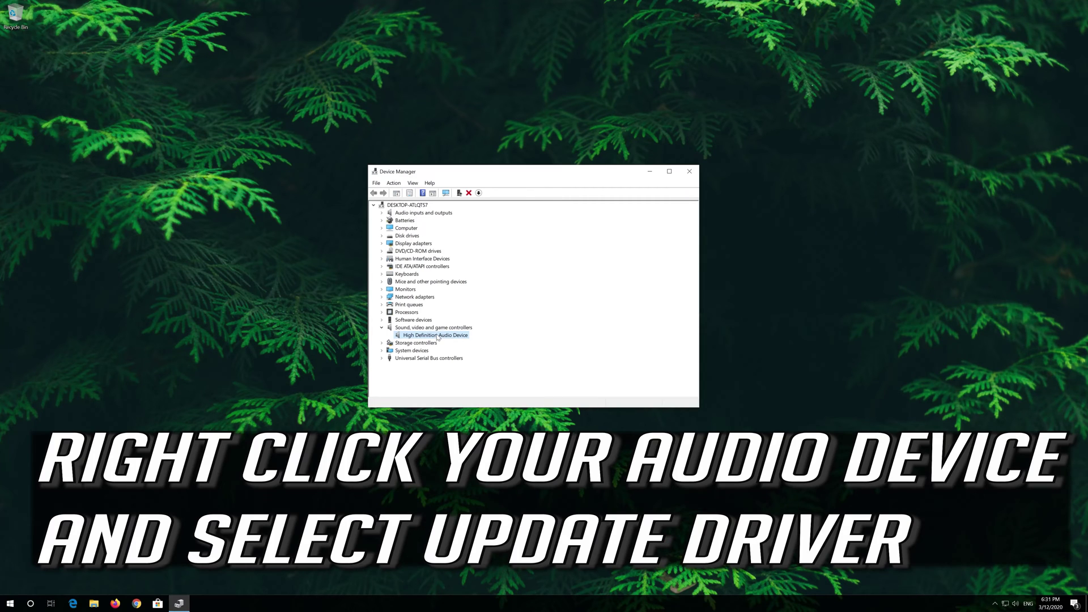
# Reinstall the High Definition Audio Device driver from the compatible drivers on this computer, accepting the warning
pyautogui.rightClick(438, 338)
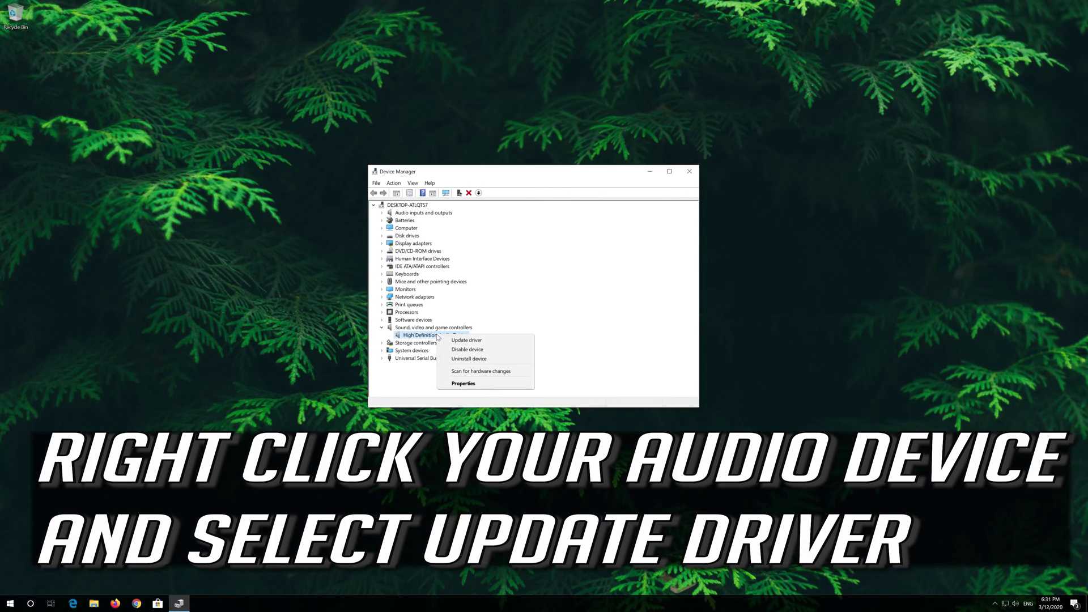
pyautogui.click(508, 343)
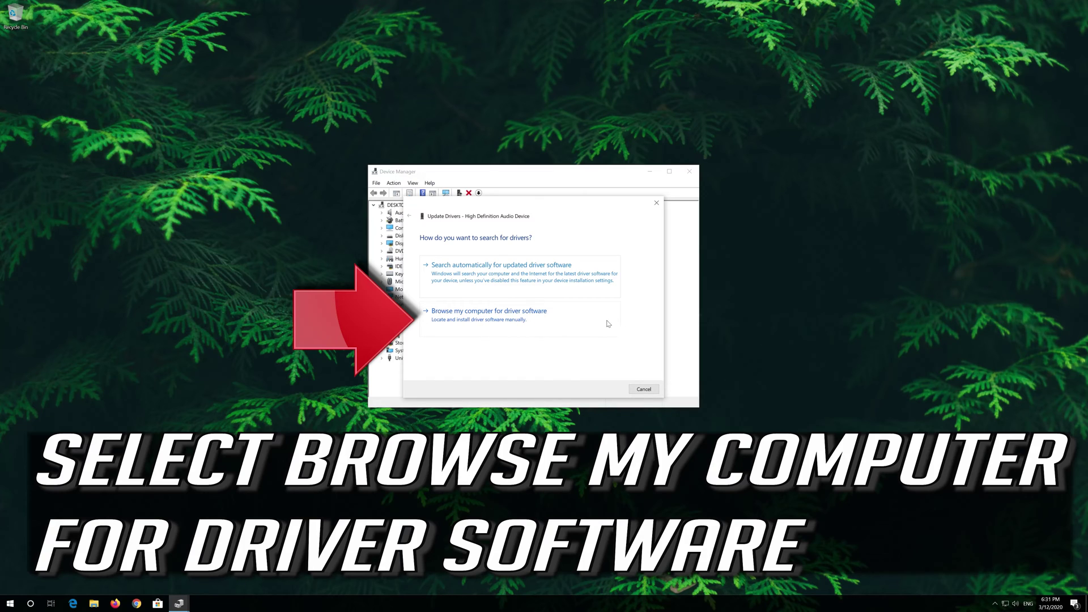
pyautogui.click(495, 326)
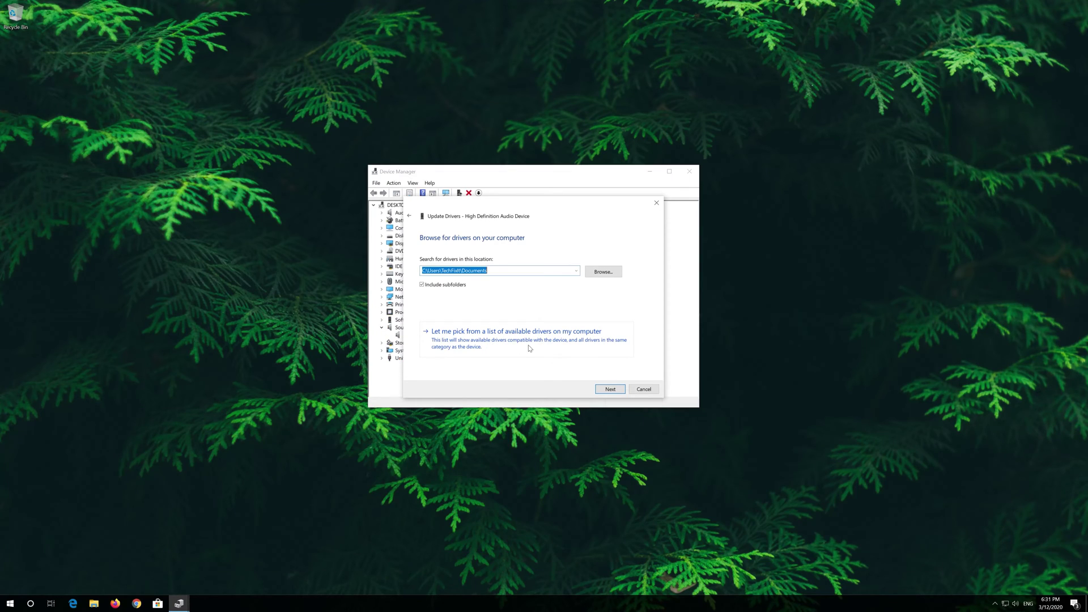
pyautogui.click(529, 348)
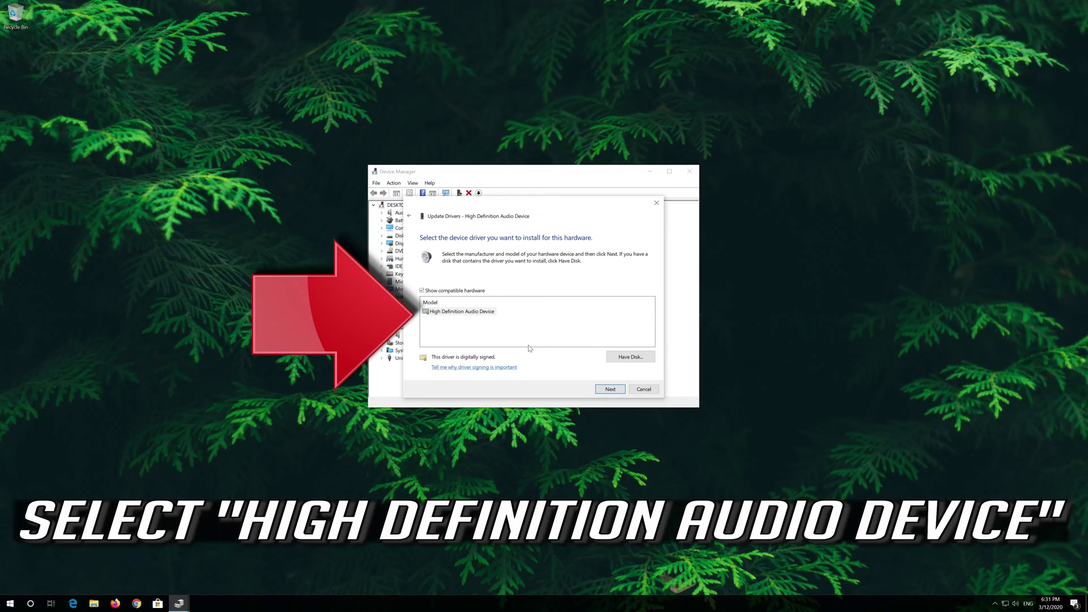
pyautogui.click(470, 313)
pyautogui.click(609, 391)
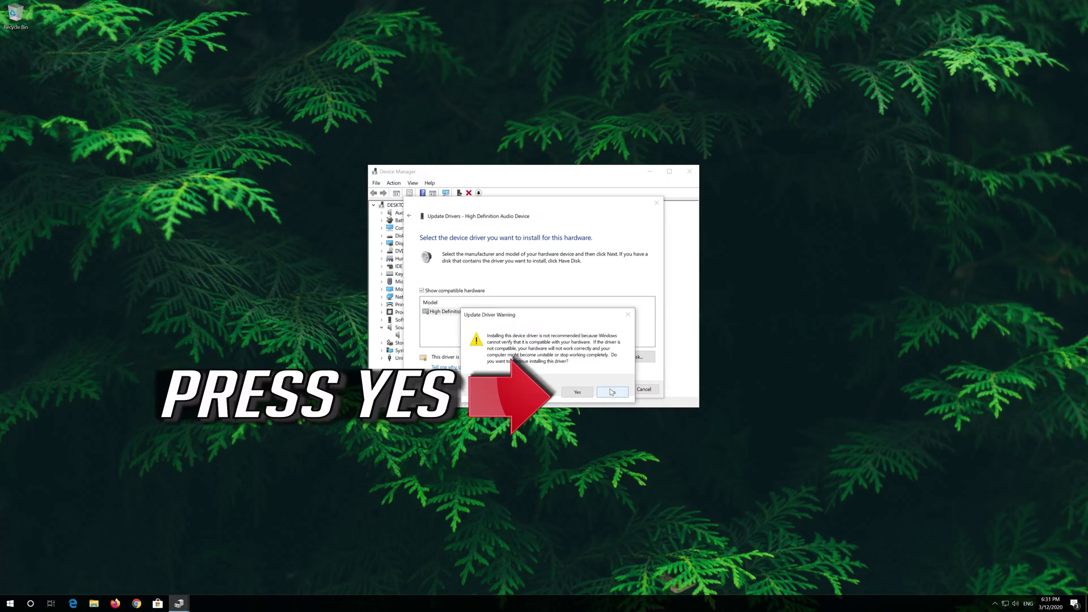
pyautogui.click(570, 396)
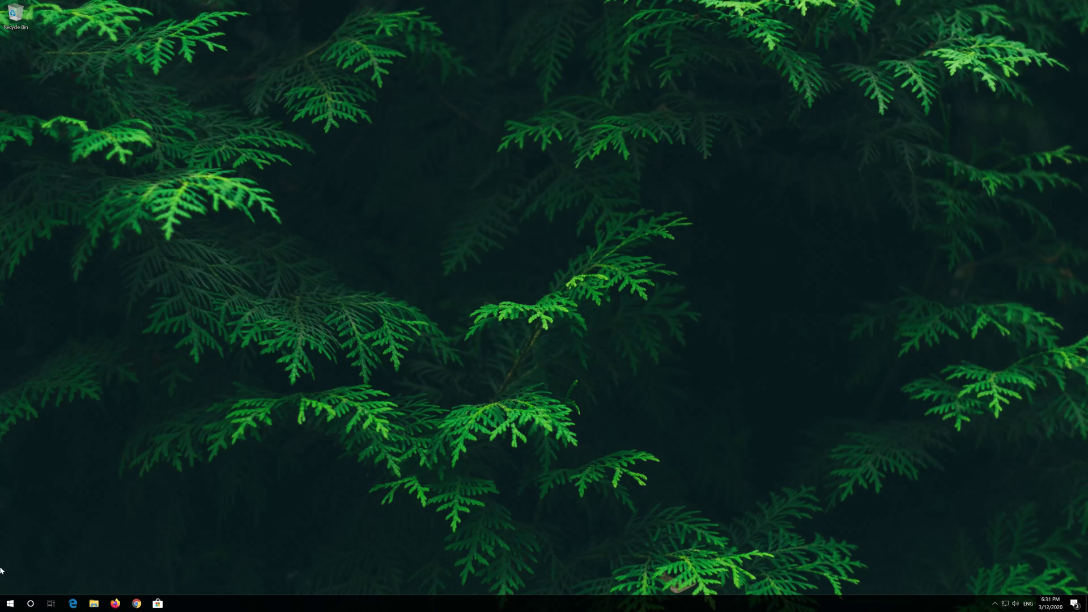
# Go to Windows Settings > System > Sound
pyautogui.click(10, 603)
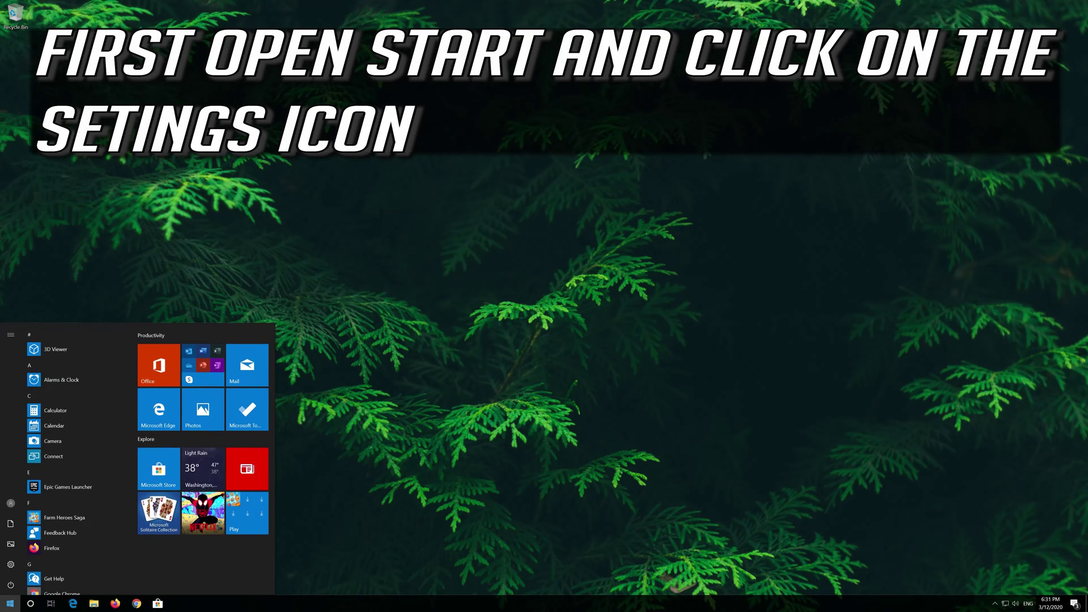
pyautogui.moveTo(12, 565)
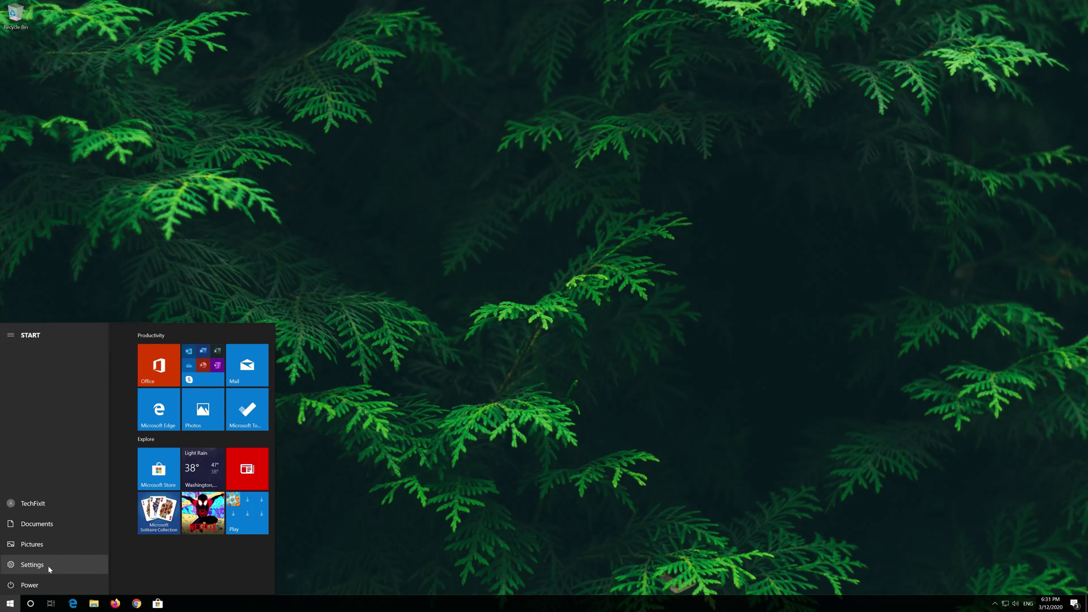
pyautogui.click(31, 564)
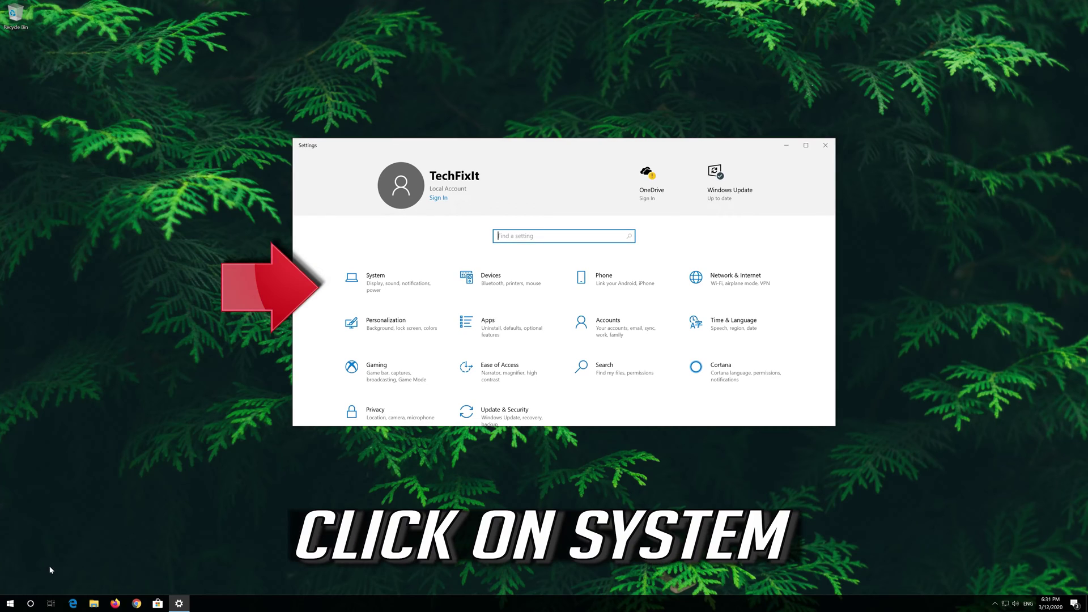
pyautogui.click(392, 289)
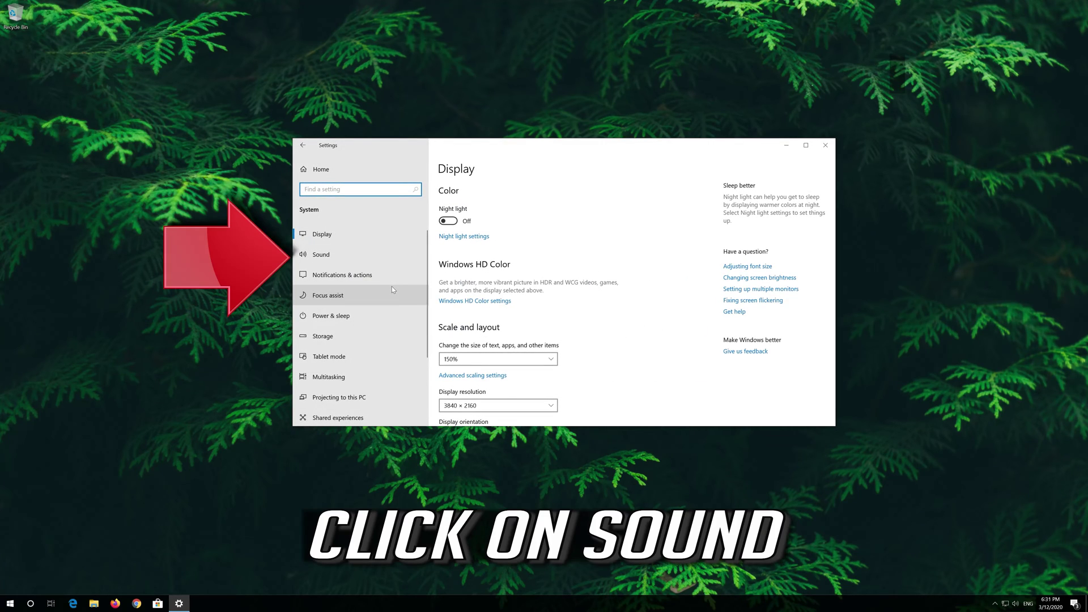
pyautogui.click(352, 257)
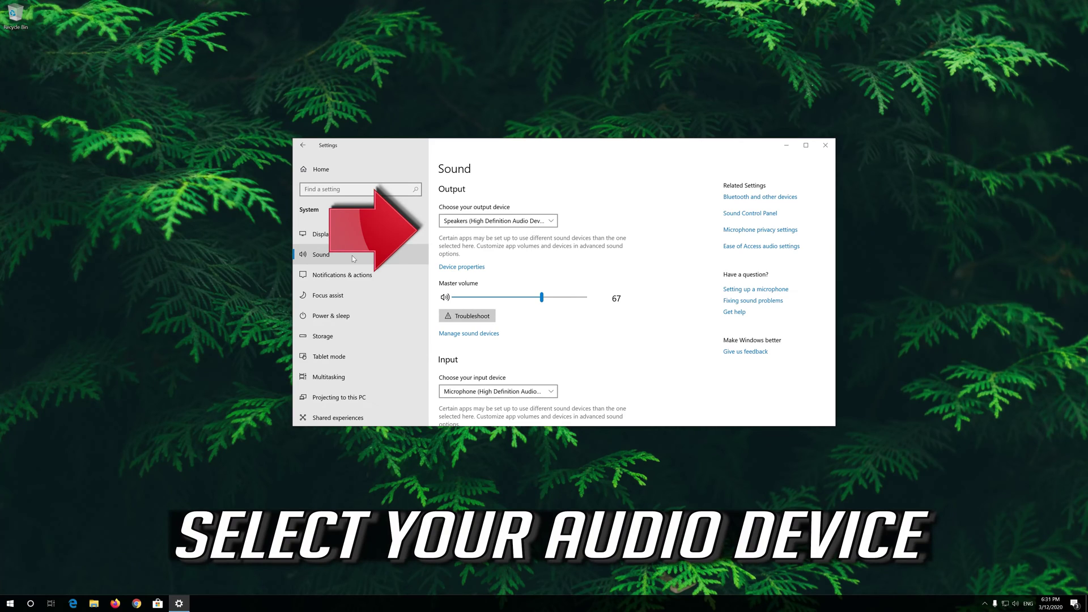
# Keep Speakers as the output device and start the audio troubleshooter
pyautogui.click(476, 221)
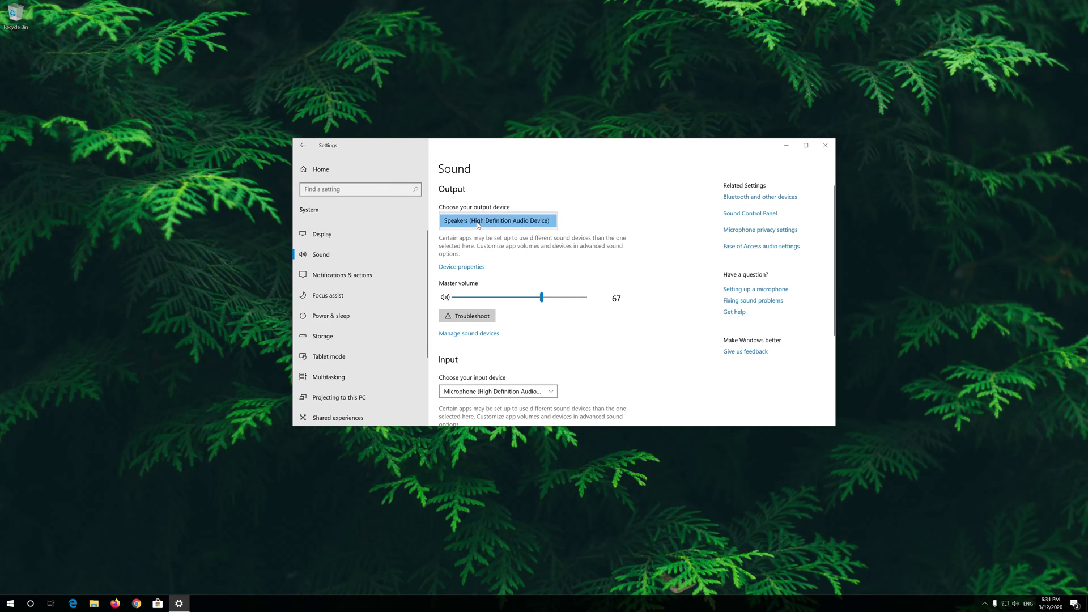
pyautogui.click(510, 222)
pyautogui.click(470, 316)
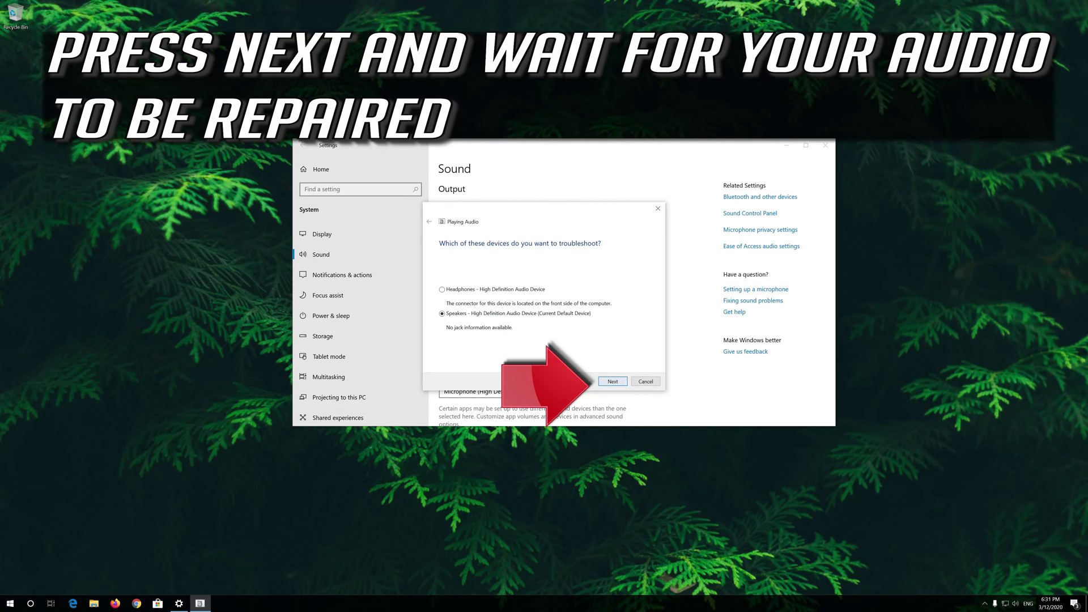
# Pick Speakers in the troubleshooter, then save the Speakers' default format as CD Quality
pyautogui.click(612, 382)
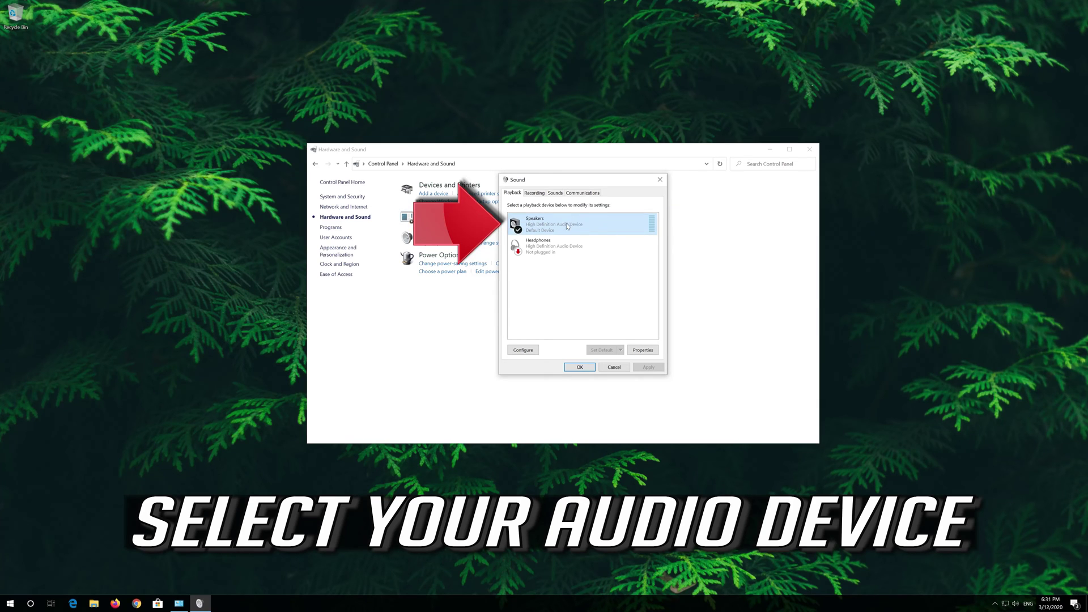
pyautogui.rightClick(572, 225)
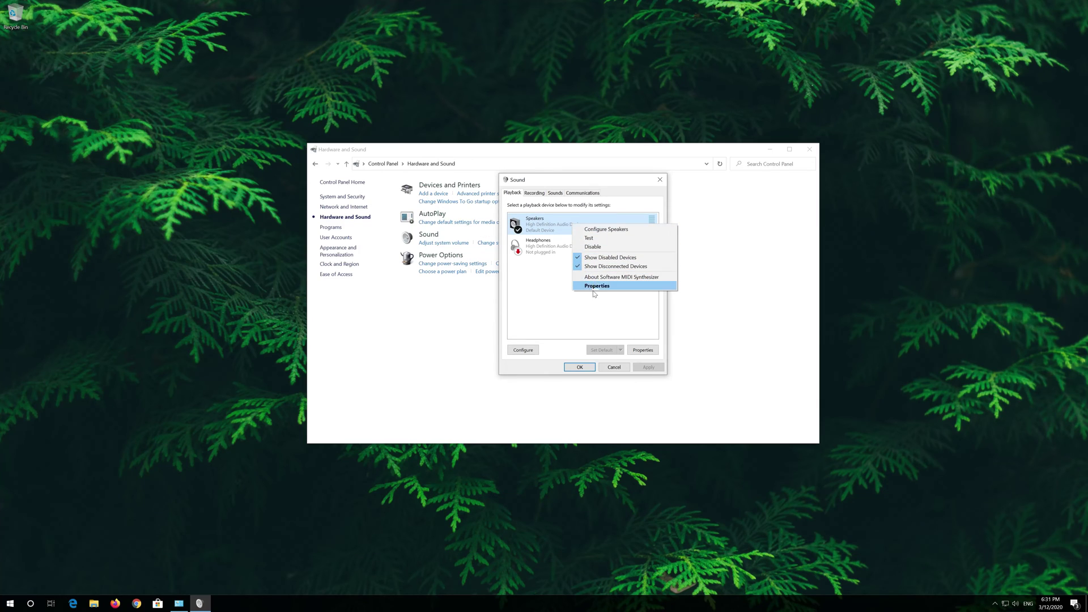
pyautogui.click(622, 286)
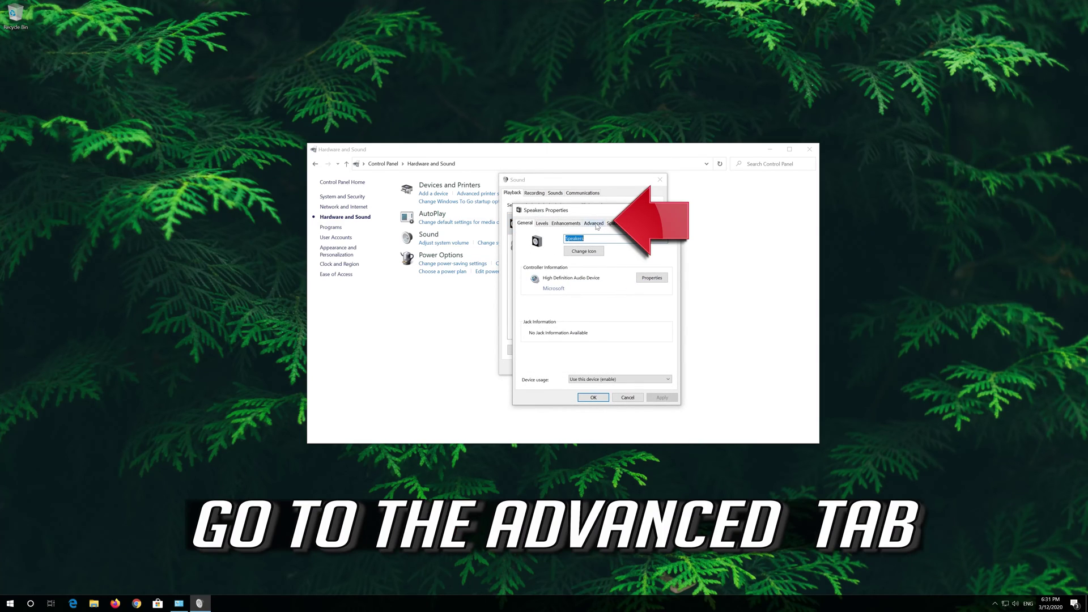
pyautogui.click(594, 224)
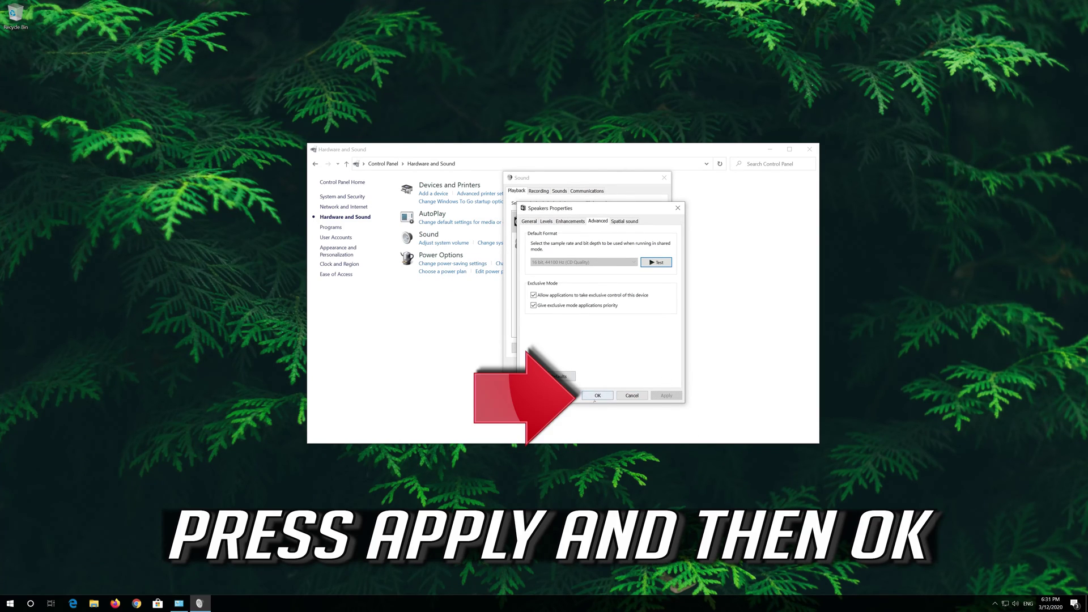
pyautogui.click(589, 398)
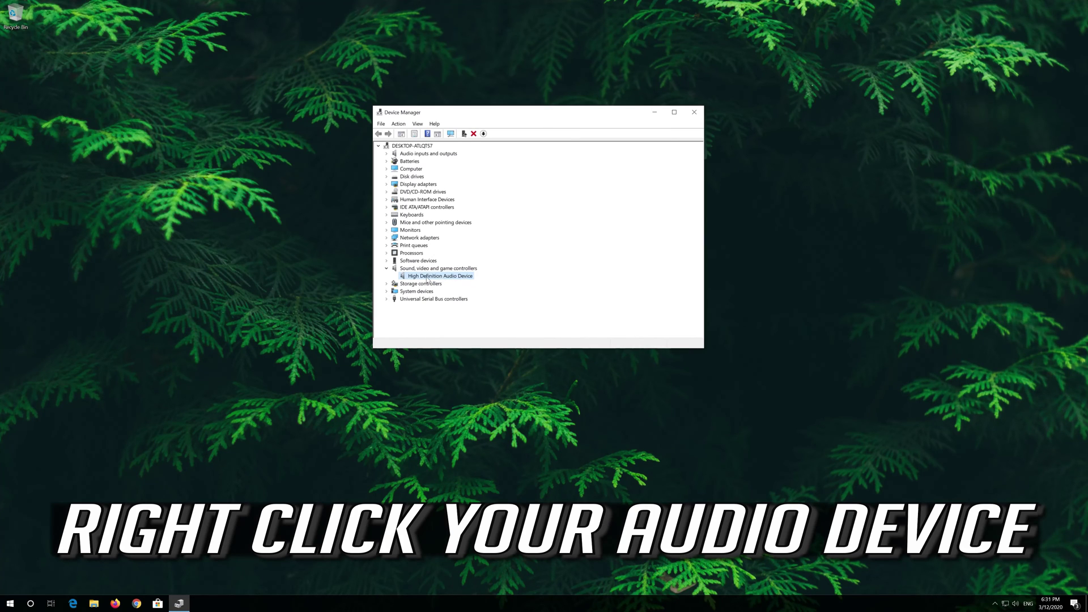
# Uninstall the High Definition Audio Device and confirm the removal
pyautogui.rightClick(446, 278)
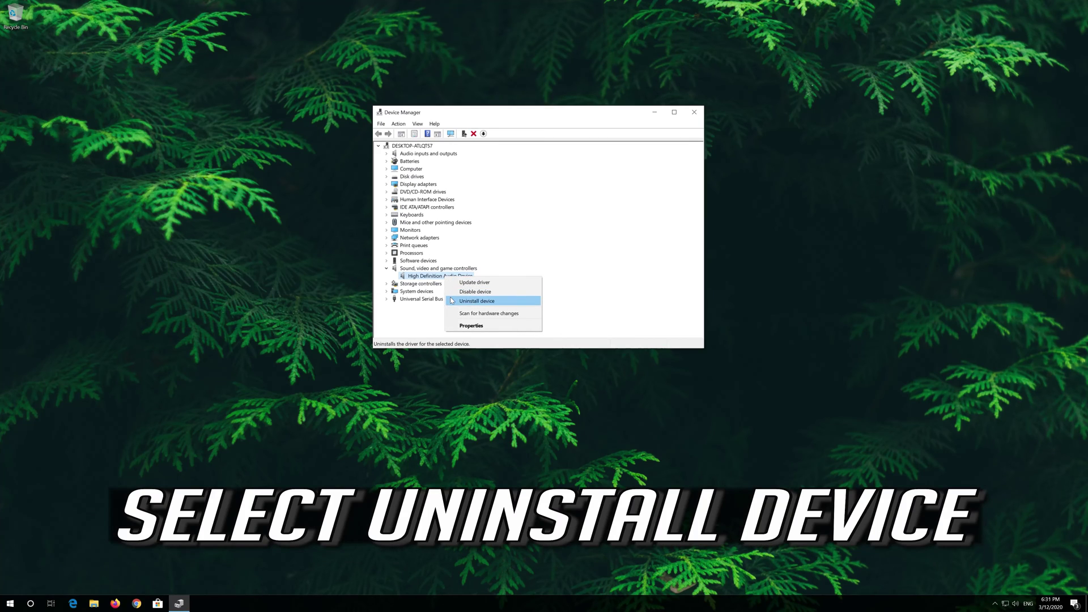
pyautogui.click(501, 301)
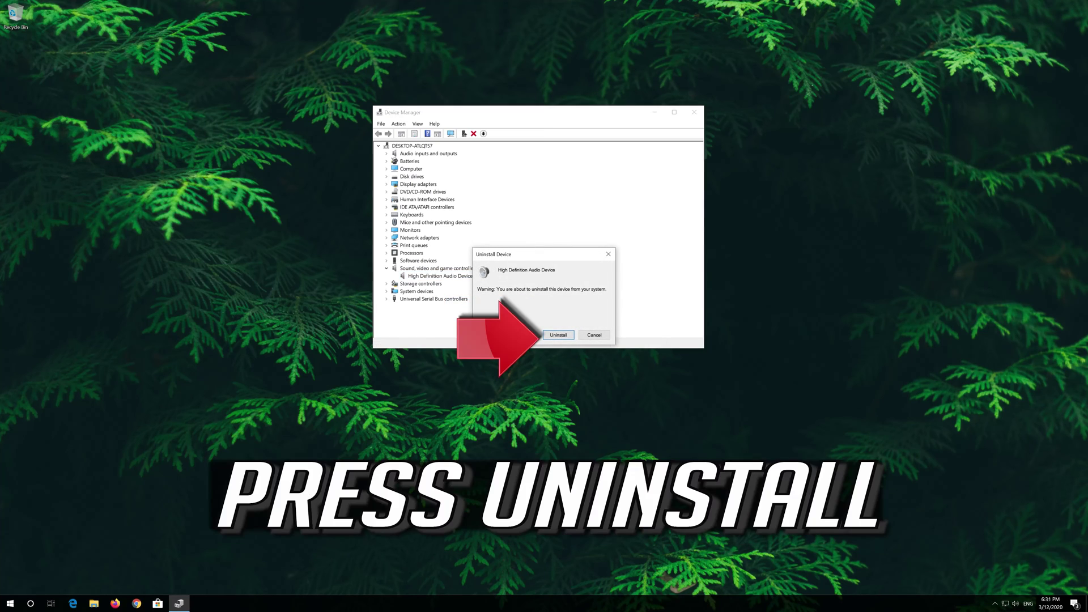
pyautogui.click(556, 336)
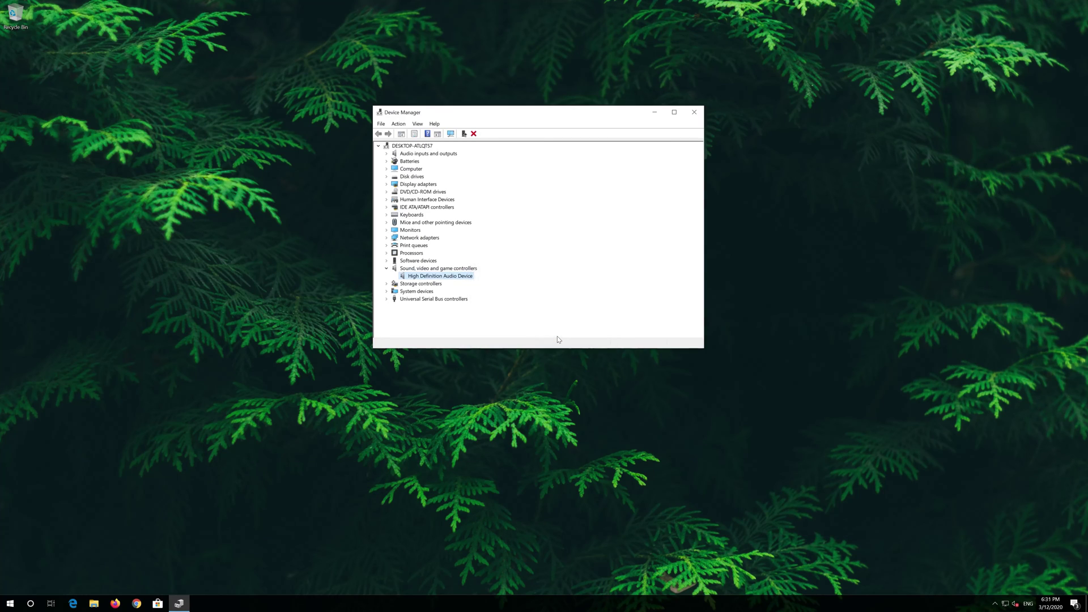